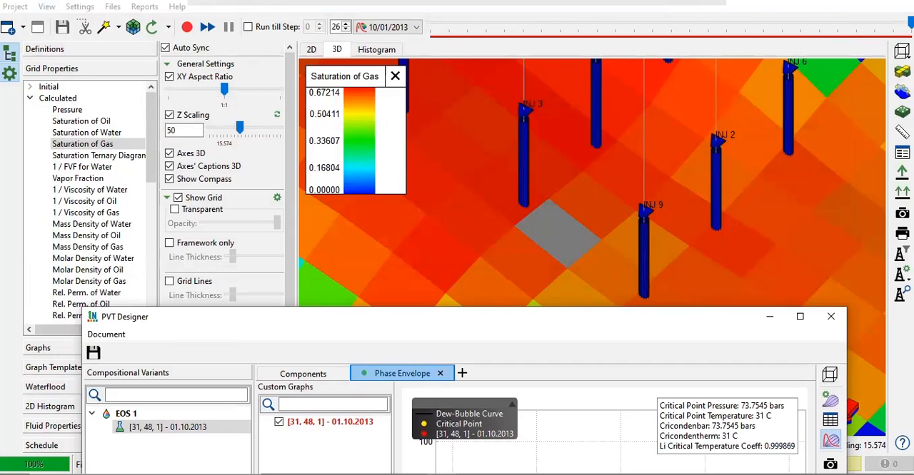
# - Examine the critical point and the [31, 48, 1] block state on the phase envelope, and close PVT Designer
pyautogui.moveTo(597, 319); pyautogui.dragTo(556, 43)
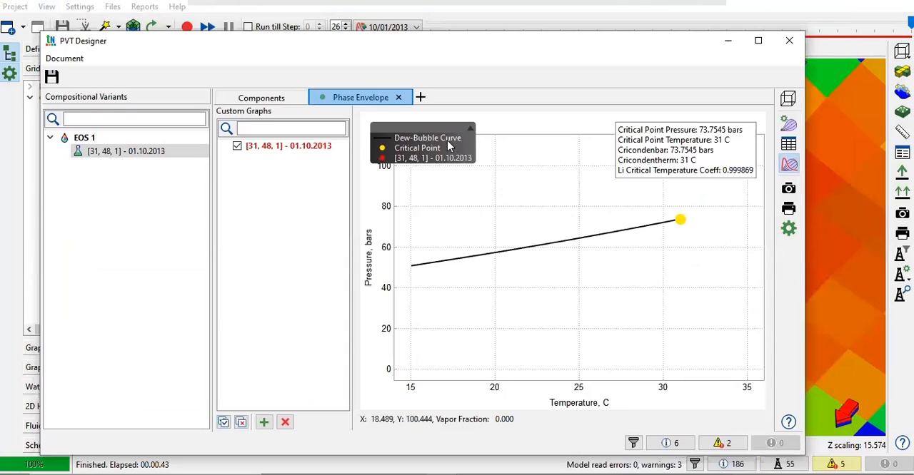
pyautogui.moveTo(683, 223)
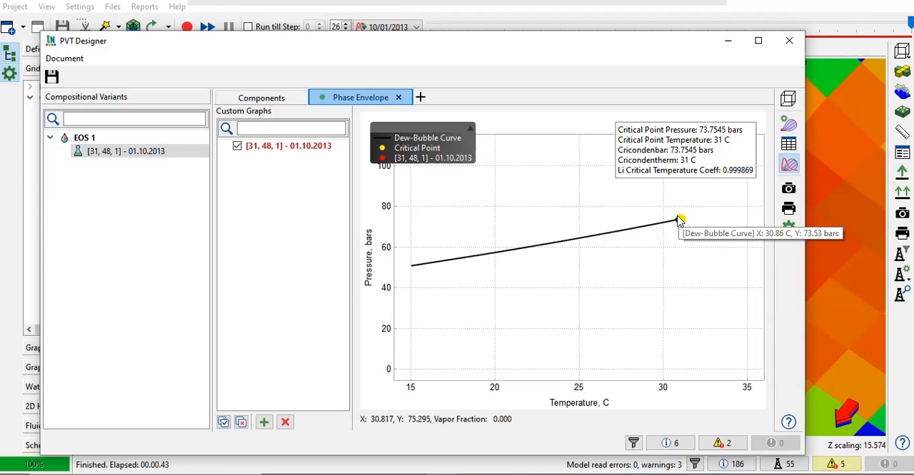
pyautogui.scroll(-2, 674, 227)
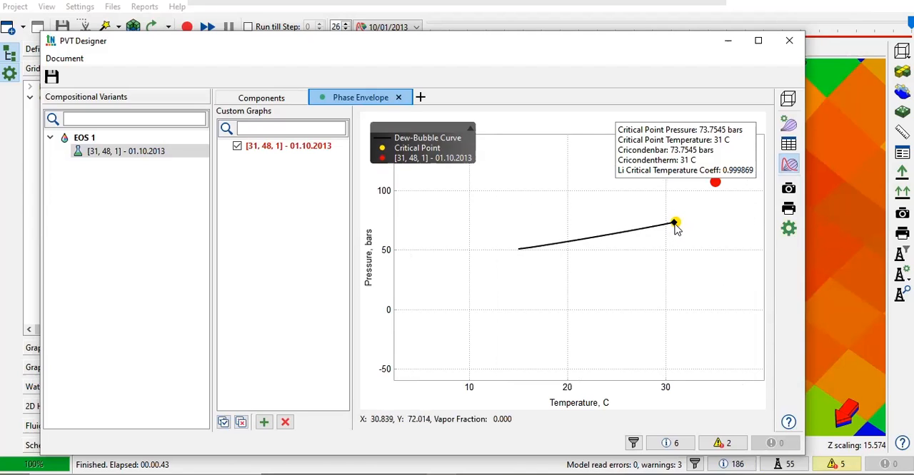
pyautogui.moveTo(805, 75); pyautogui.dragTo(874, 75)
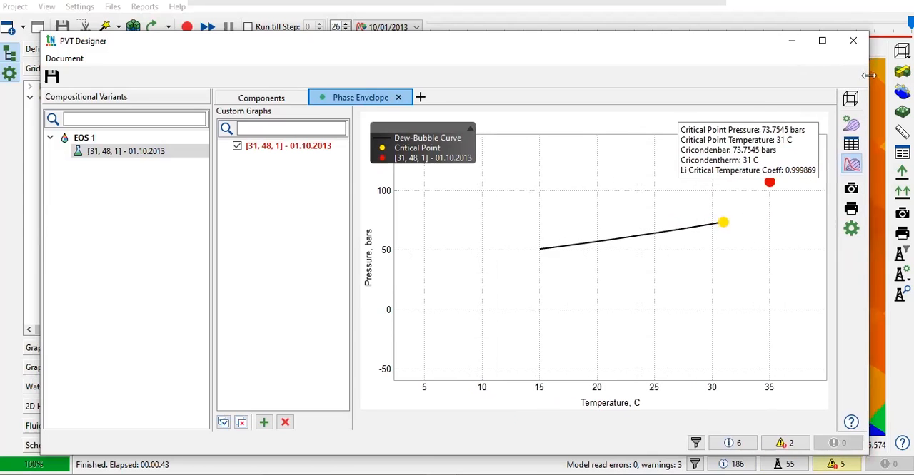
pyautogui.moveTo(738, 147); pyautogui.dragTo(532, 166)
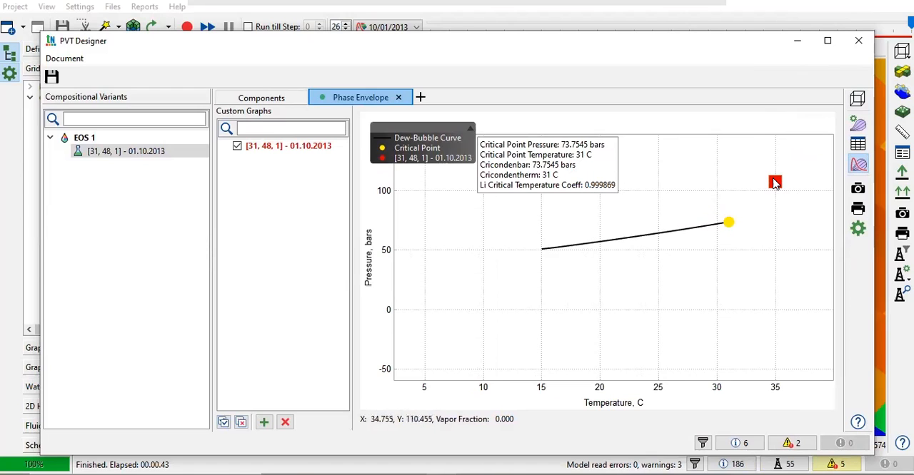
pyautogui.moveTo(775, 182)
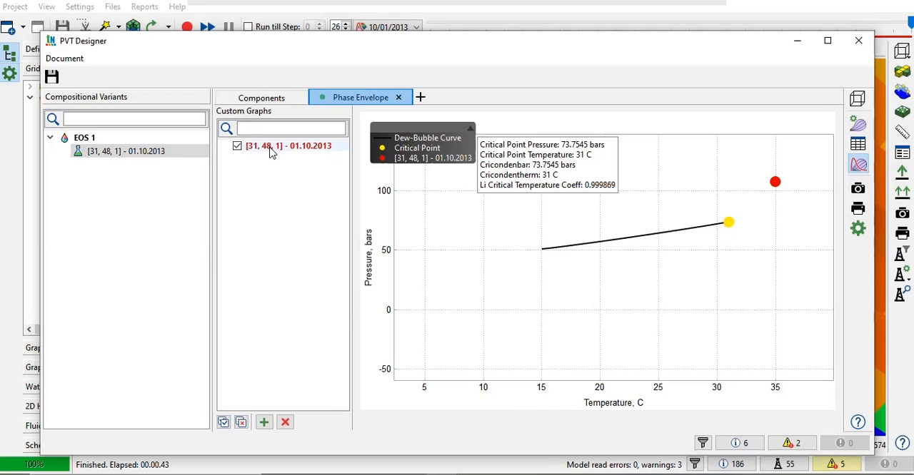
pyautogui.click(858, 40)
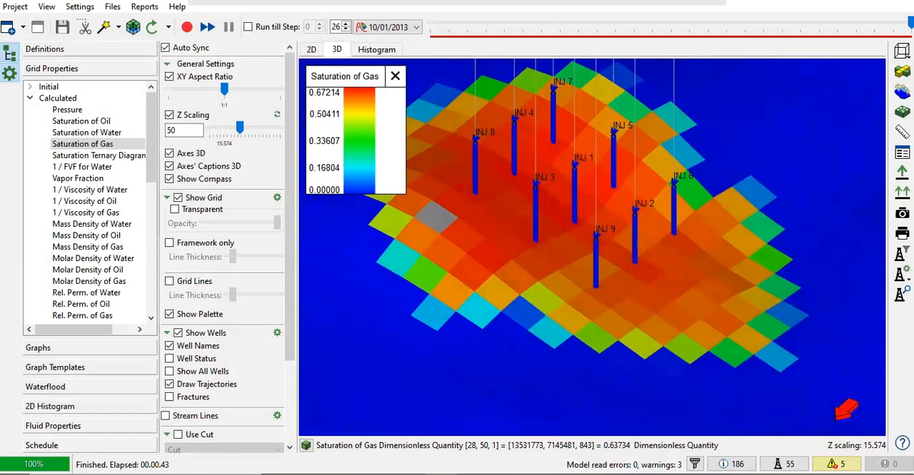
# - Display the calculated Pressure on the 3D grid and compare it at time steps 4, 0 and 26
pyautogui.click(67, 109)
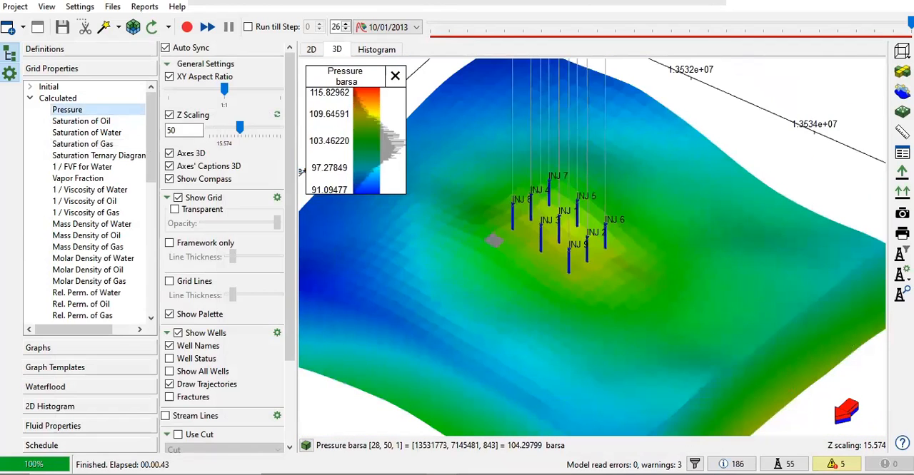
pyautogui.moveTo(910, 23); pyautogui.dragTo(507, 39)
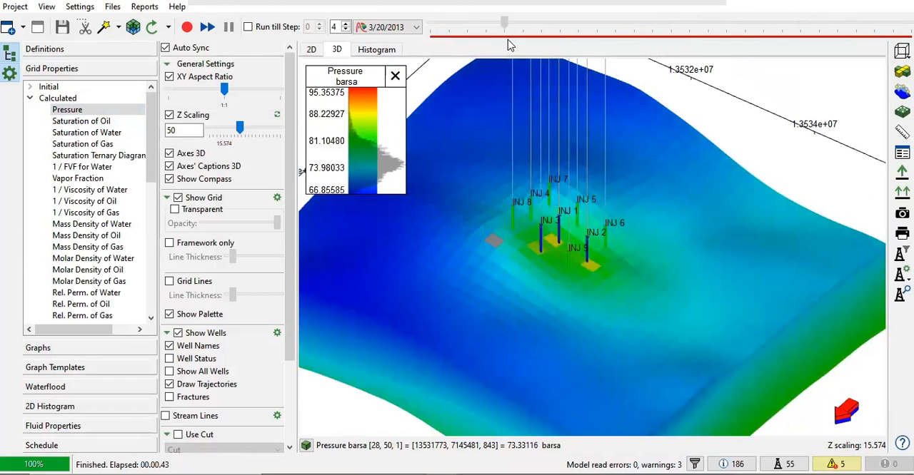
pyautogui.moveTo(573, 286); pyautogui.dragTo(566, 319)
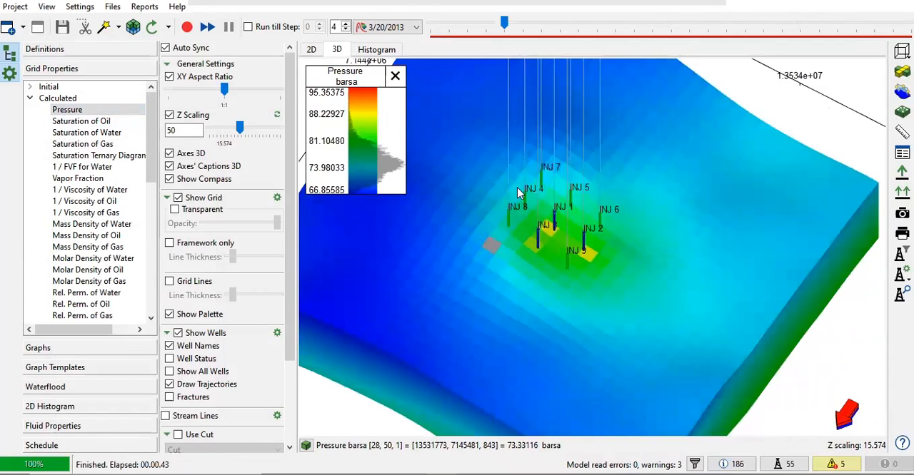
pyautogui.moveTo(505, 25); pyautogui.dragTo(416, 26)
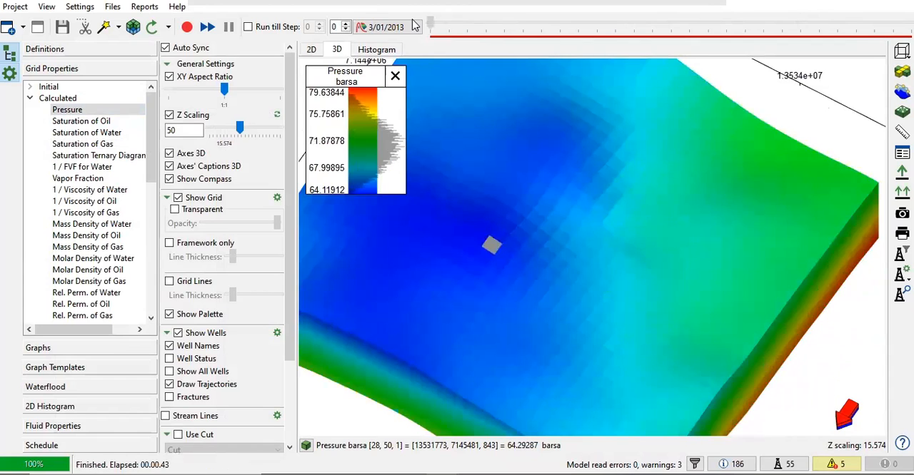
pyautogui.moveTo(436, 24); pyautogui.dragTo(909, 30)
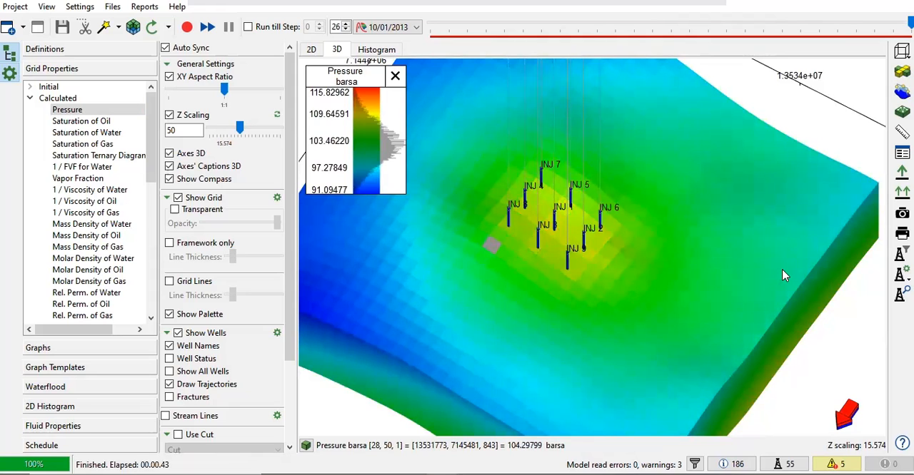
pyautogui.moveTo(412, 220); pyautogui.dragTo(584, 236)
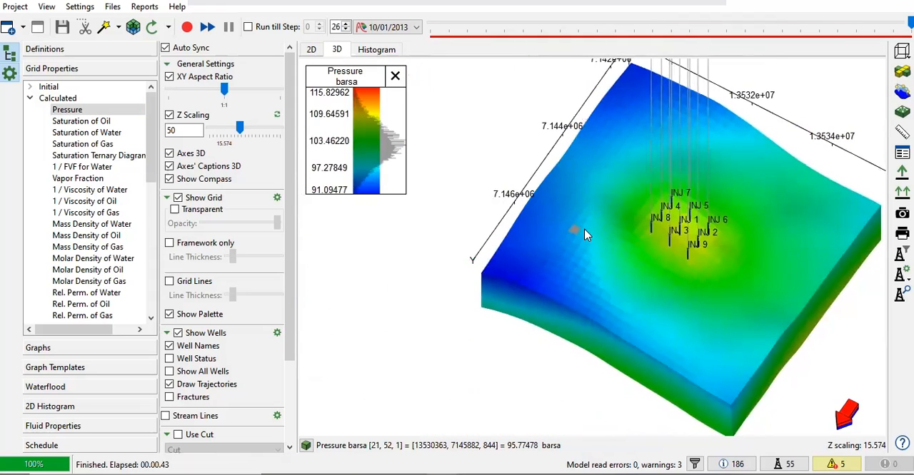
# - Show the field Rates graphs and remove all oil rate and water rate curves from the plot
pyautogui.click(54, 348)
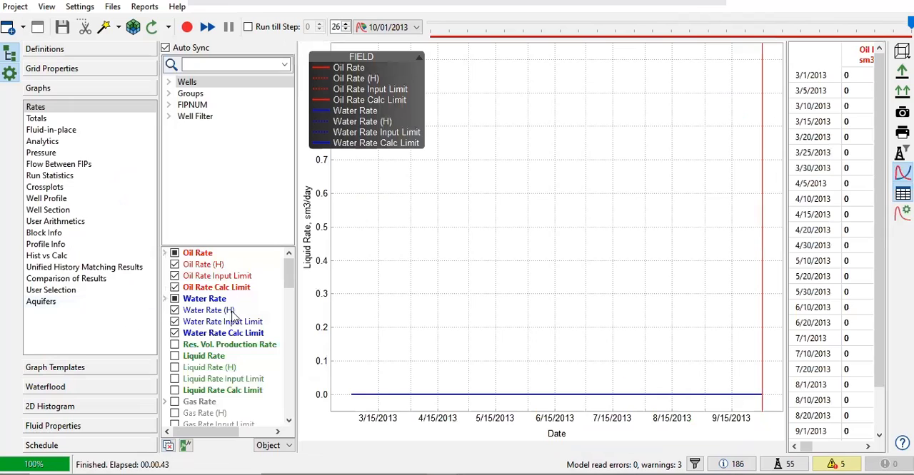
pyautogui.click(175, 265)
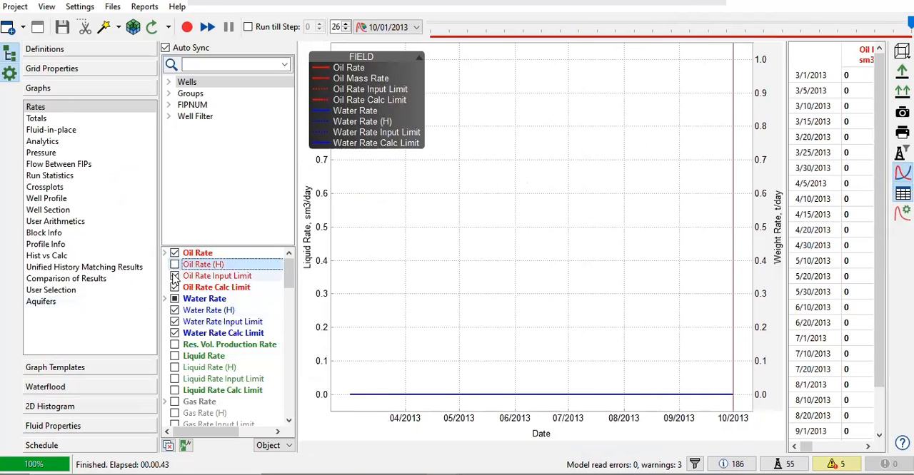
pyautogui.click(174, 276)
pyautogui.click(174, 288)
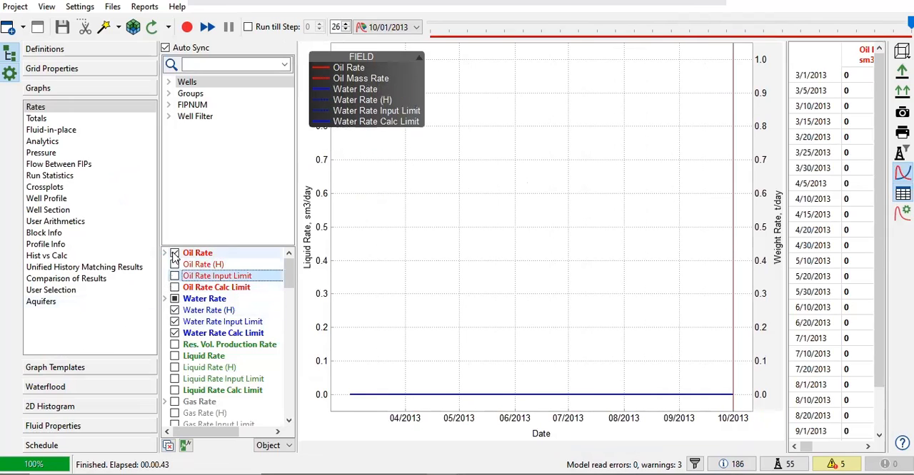
pyautogui.click(174, 253)
pyautogui.click(174, 310)
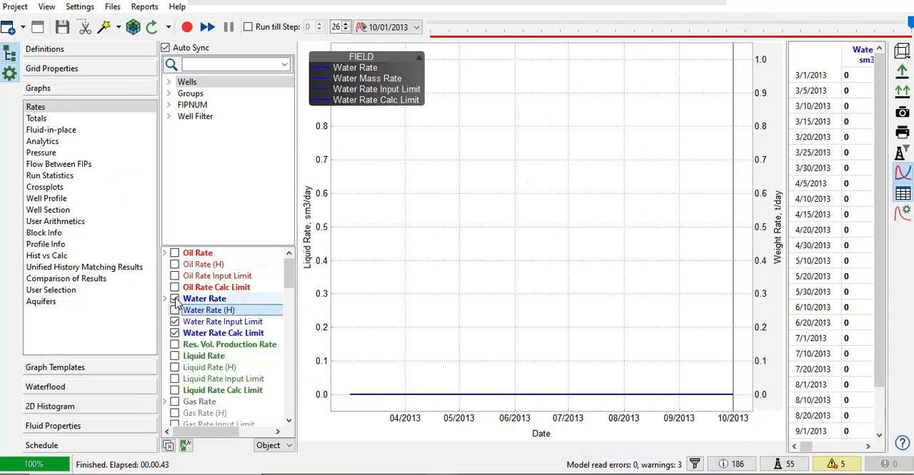
pyautogui.click(174, 299)
pyautogui.click(174, 322)
pyautogui.click(174, 333)
# - Plot the Gas Injection Rate curve for the field
pyautogui.scroll(-6, 176, 325)
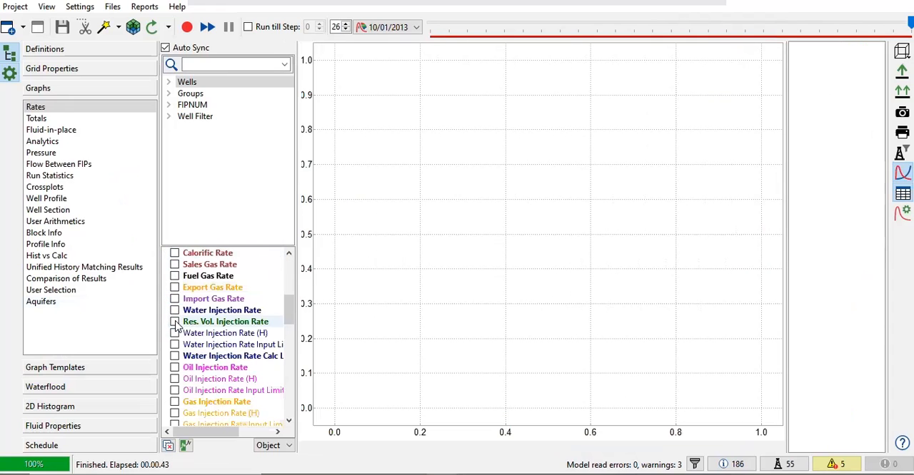
pyautogui.scroll(-3, 176, 326)
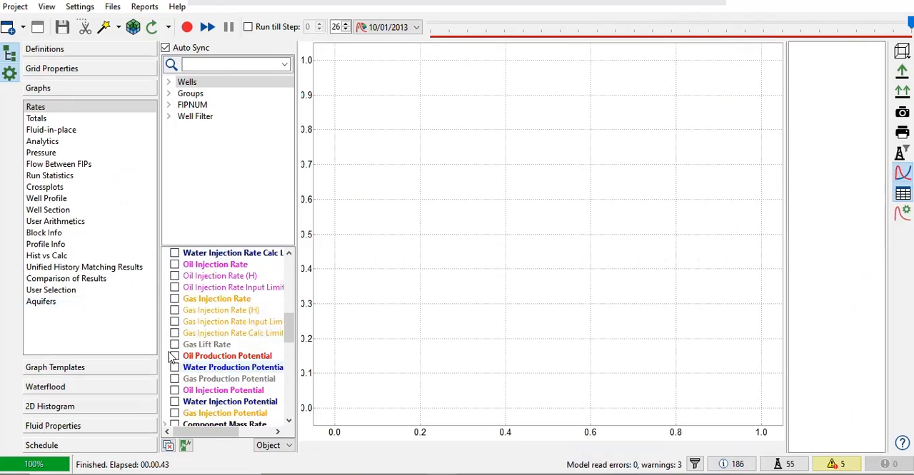
pyautogui.click(174, 300)
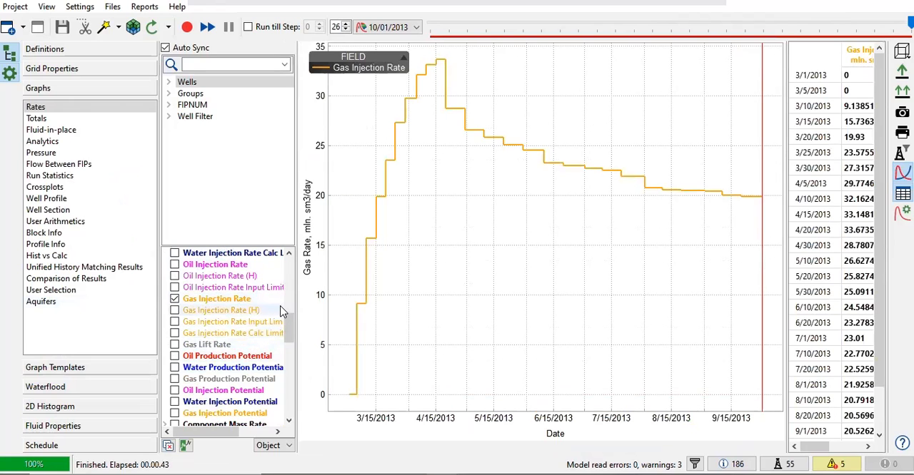
# - Widen the results table and review the gas injection rates up to the last date, 10/1/2013
pyautogui.scroll(9, 193, 321)
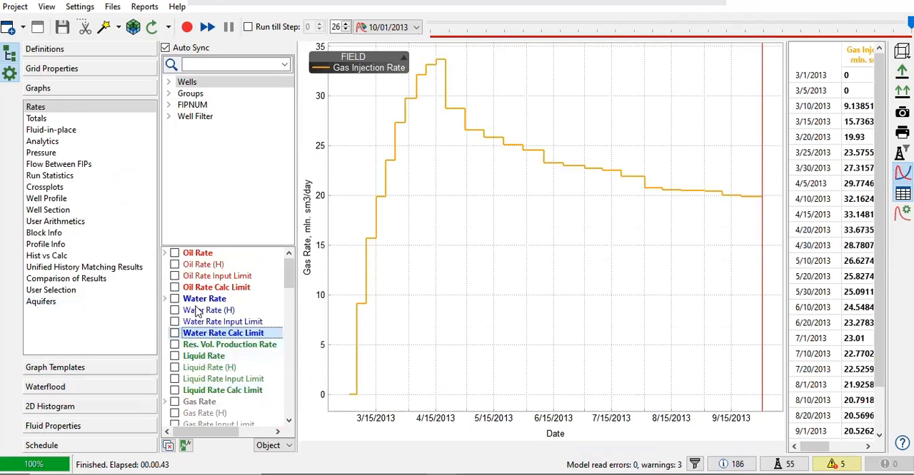
pyautogui.scroll(-5, 197, 314)
pyautogui.scroll(-5, 195, 314)
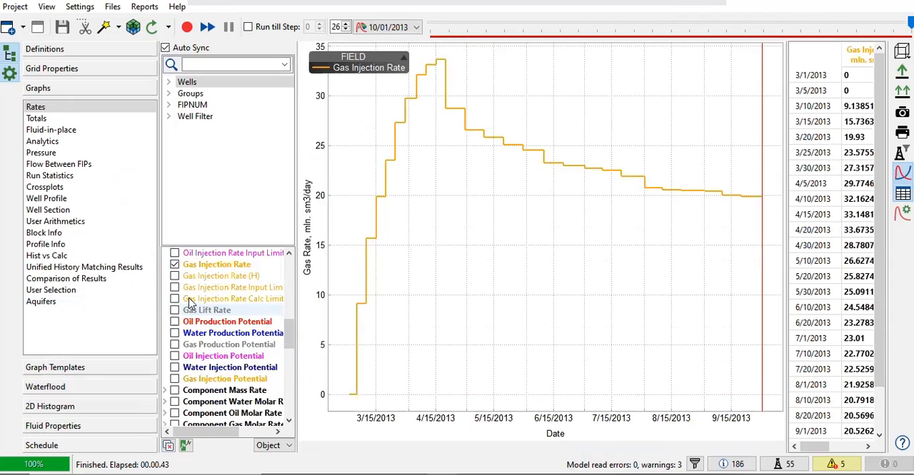
pyautogui.scroll(-1, 462, 182)
pyautogui.scroll(-2, 463, 182)
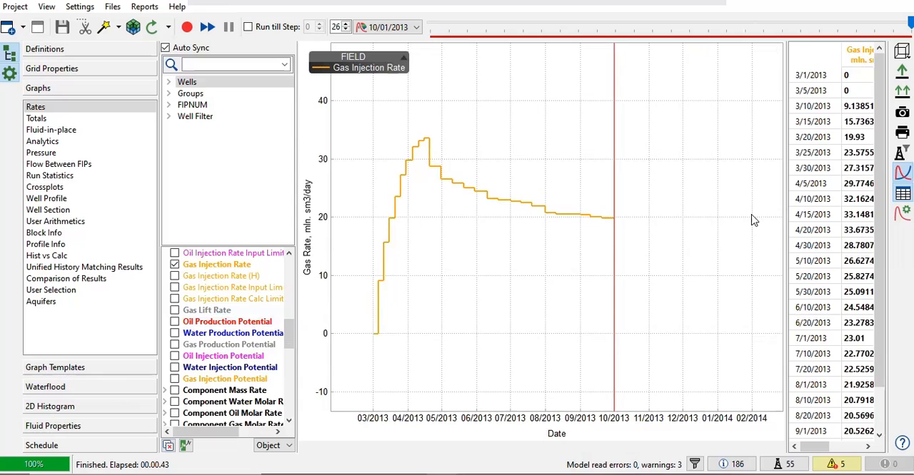
pyautogui.moveTo(783, 157); pyautogui.dragTo(668, 155)
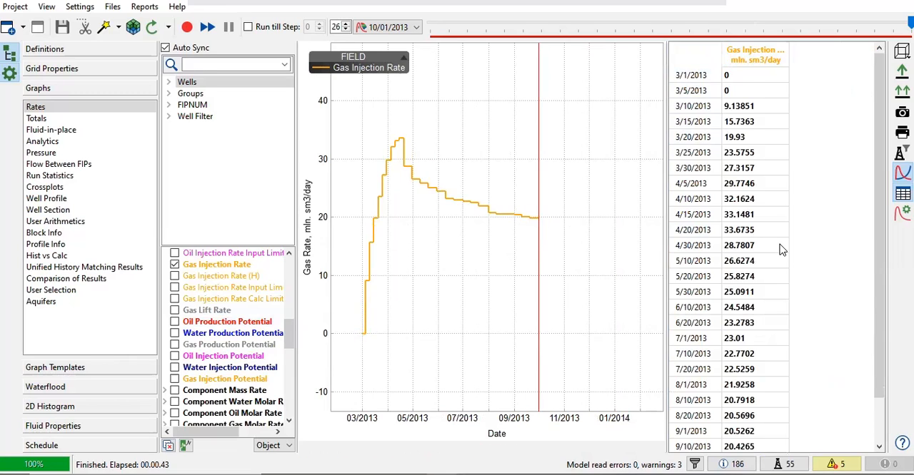
pyautogui.scroll(-1, 779, 244)
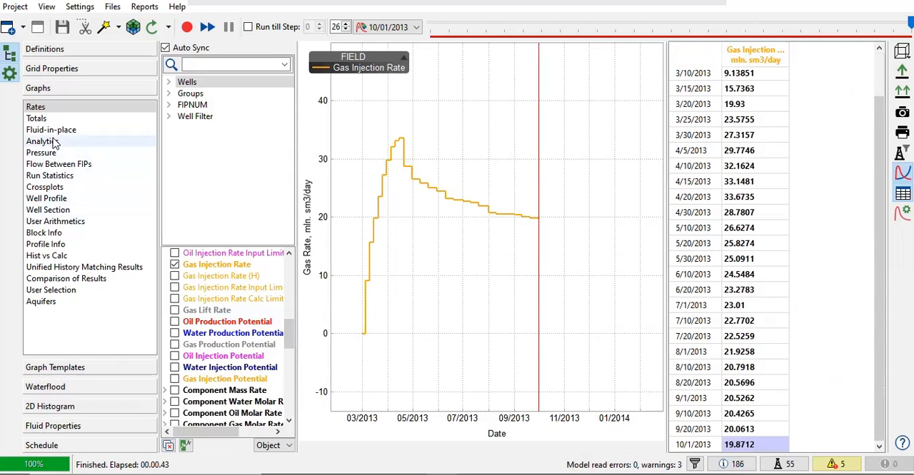
# - Show the Analytics graphs for FIPNUM and plot the Number of Moles of Component 'CO2' in Water (RC)
pyautogui.click(79, 142)
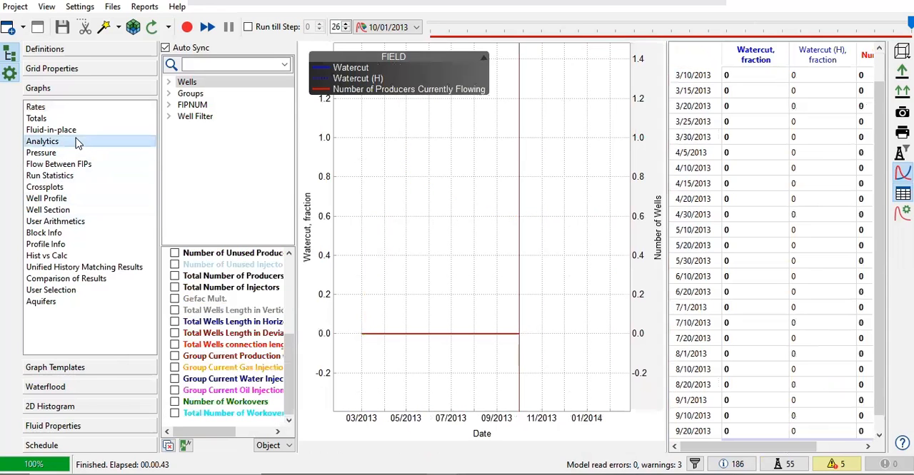
pyautogui.click(187, 106)
pyautogui.moveTo(298, 270); pyautogui.dragTo(385, 268)
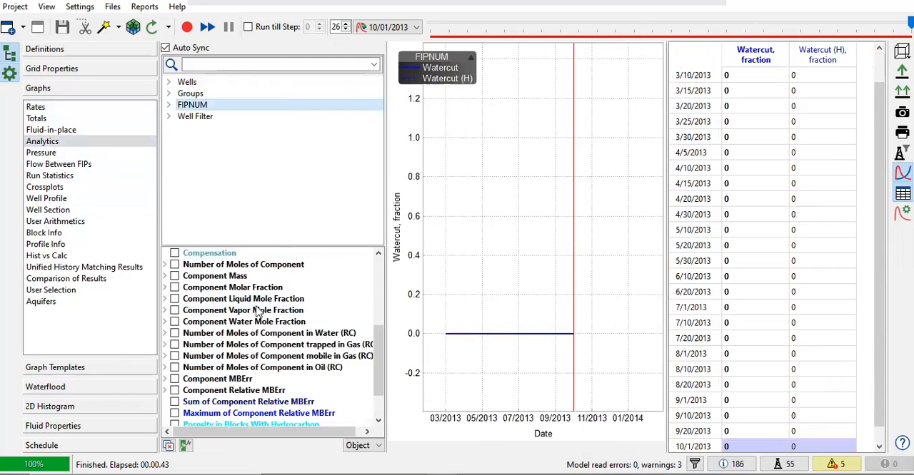
pyautogui.click(165, 334)
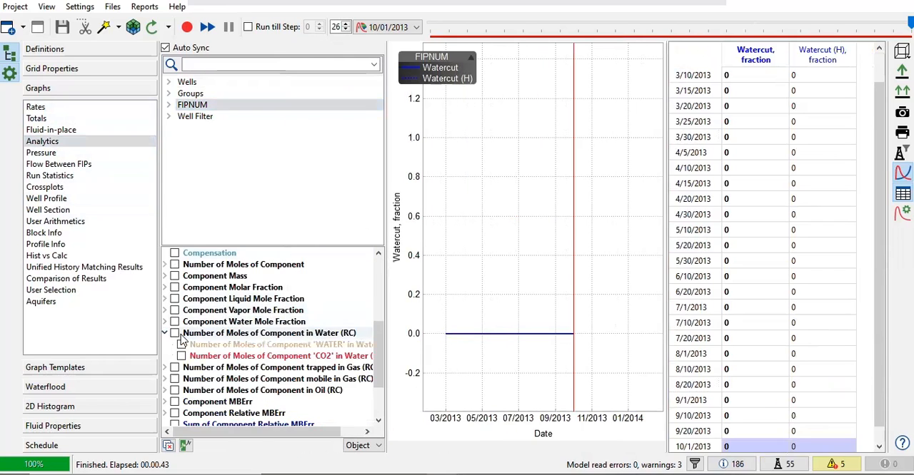
pyautogui.click(181, 357)
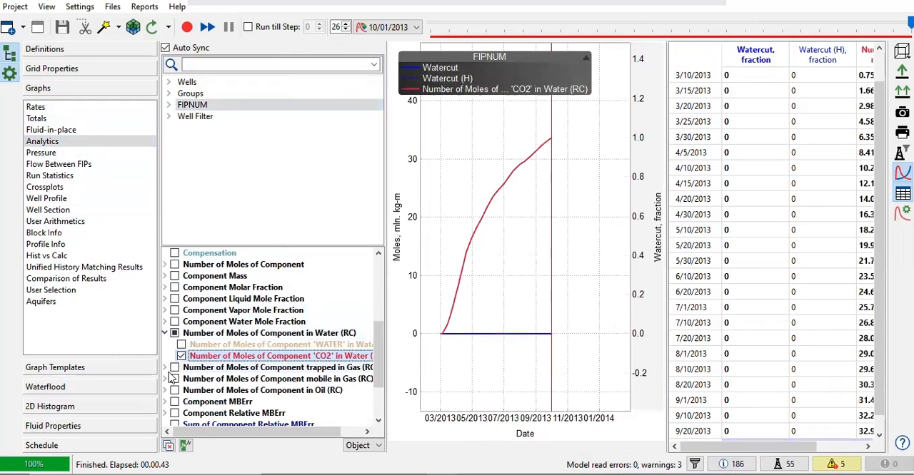
# - Add the Number of Moles of Component 'CO2' trapped in Gas (RC) and mobile in Gas (RC) to the FIPNUM plot
pyautogui.scroll(-1, 176, 364)
pyautogui.click(164, 333)
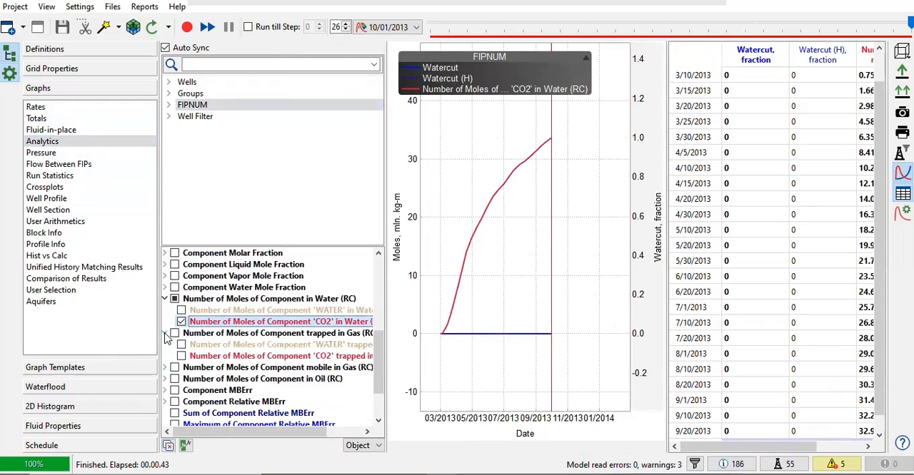
pyautogui.click(182, 356)
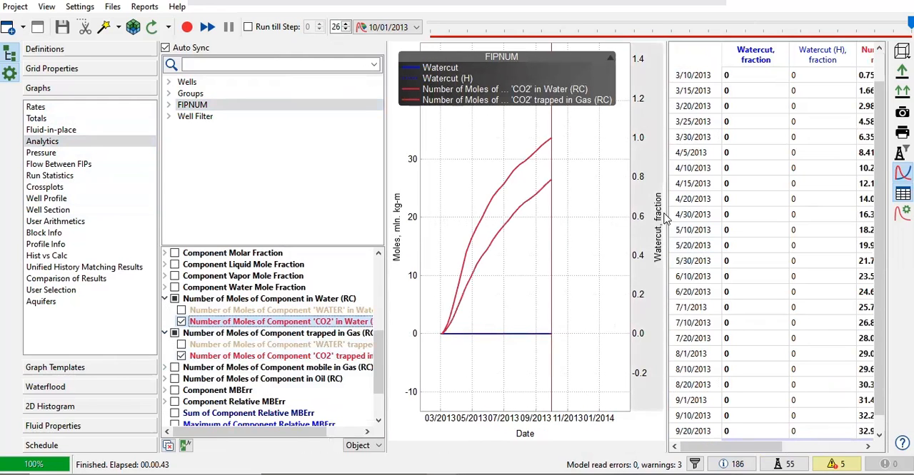
pyautogui.moveTo(666, 212); pyautogui.dragTo(808, 210)
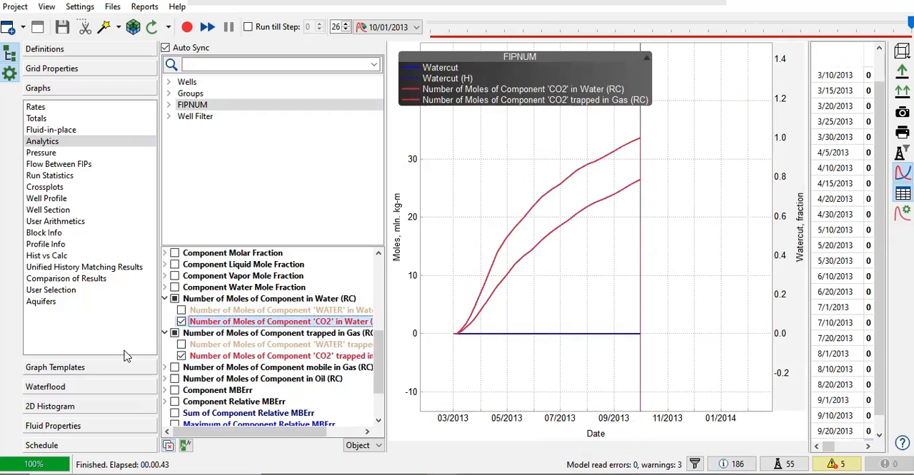
pyautogui.click(165, 367)
pyautogui.click(182, 391)
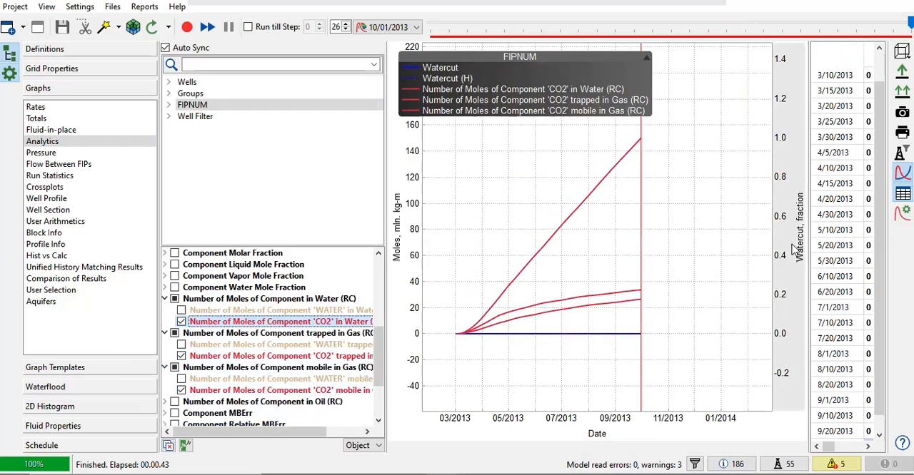
pyautogui.moveTo(808, 236); pyautogui.dragTo(698, 241)
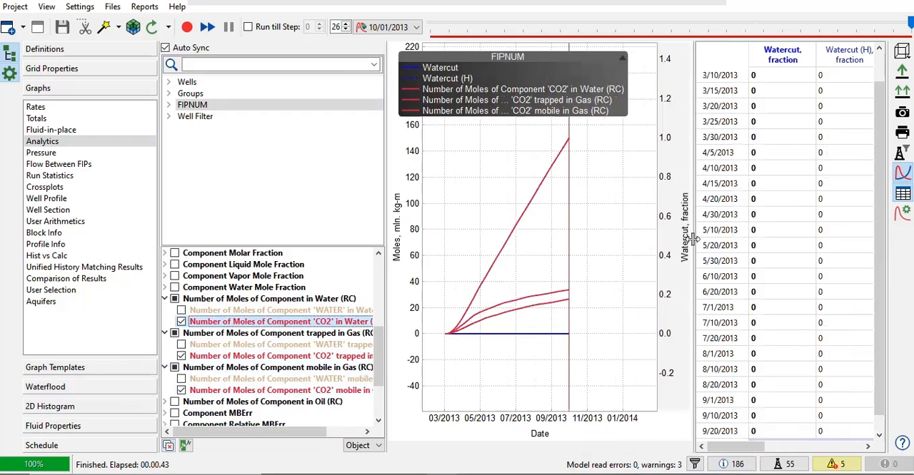